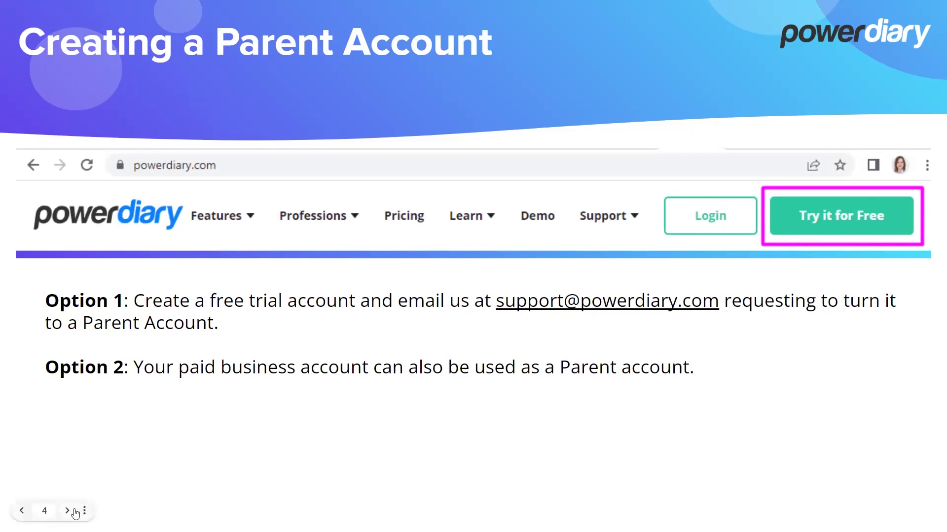
- Advance the slideshow to the 'Linking Parent and Child accounts' slide
{"action": "left_click", "coordinate": [69, 513]}
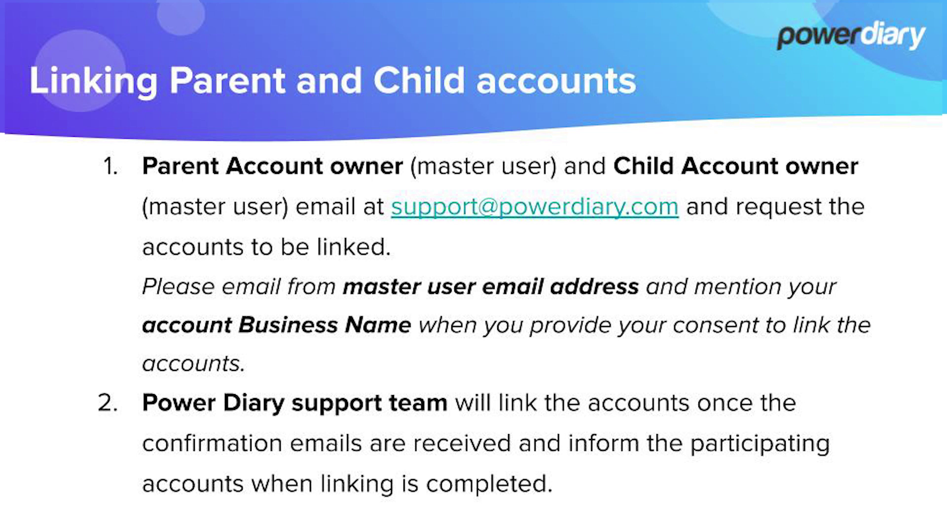
- Advance to slide 6, 'User Permissions for Parent Account Access'
{"action": "left_click", "coordinate": [68, 512]}
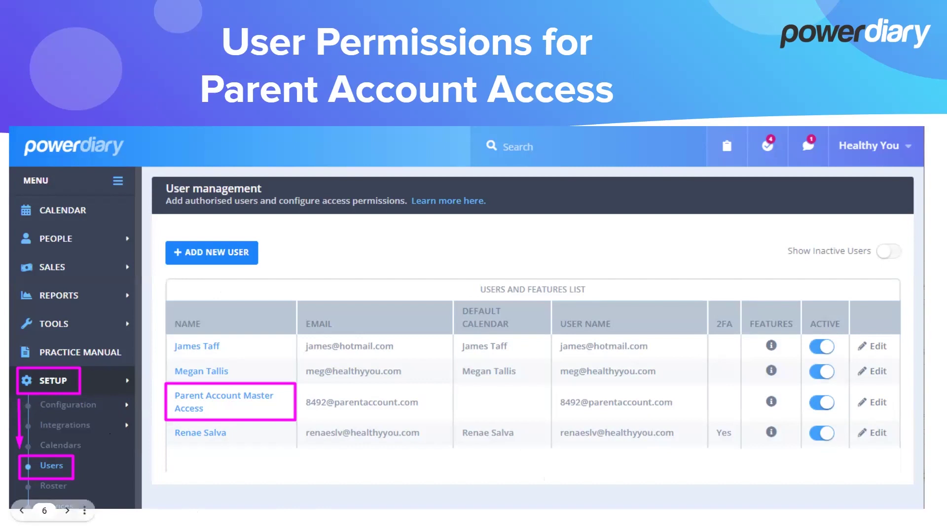
- Advance to slide 7, the Edit User screen with parent access permissions
{"action": "left_click", "coordinate": [67, 512]}
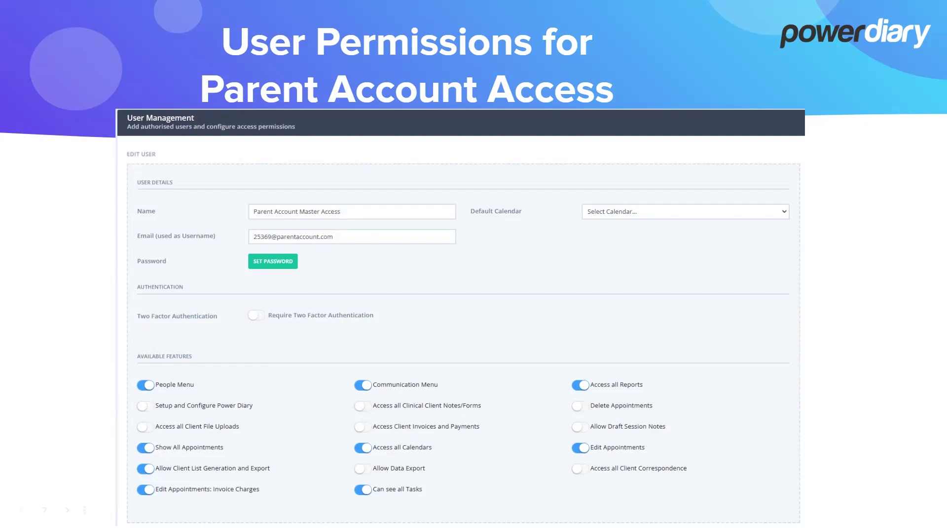
- Advance to slide 8, 'Adding Users to Parent Account'
{"action": "left_click", "coordinate": [67, 511]}
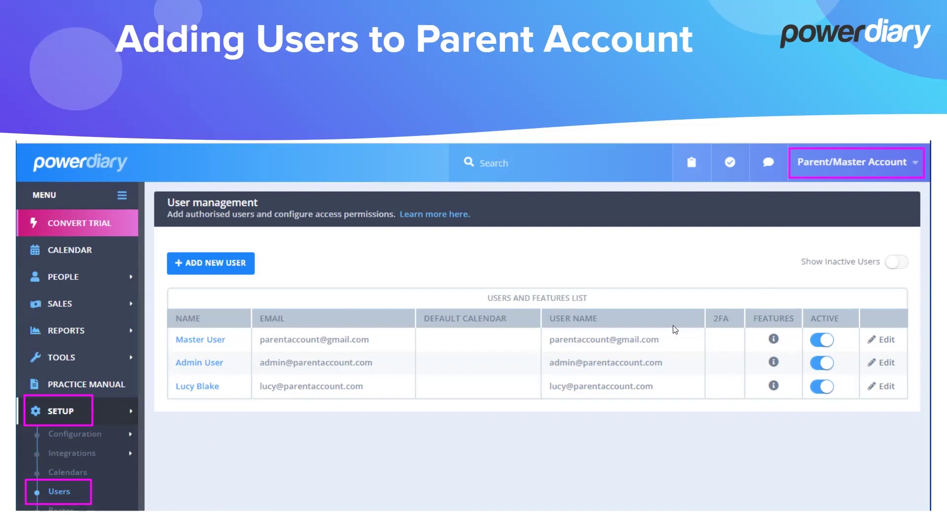
- Advance to slide 9, 'Accessing Child Accounts from Parent Account login'
{"action": "mouse_move", "coordinate": [112, 507]}
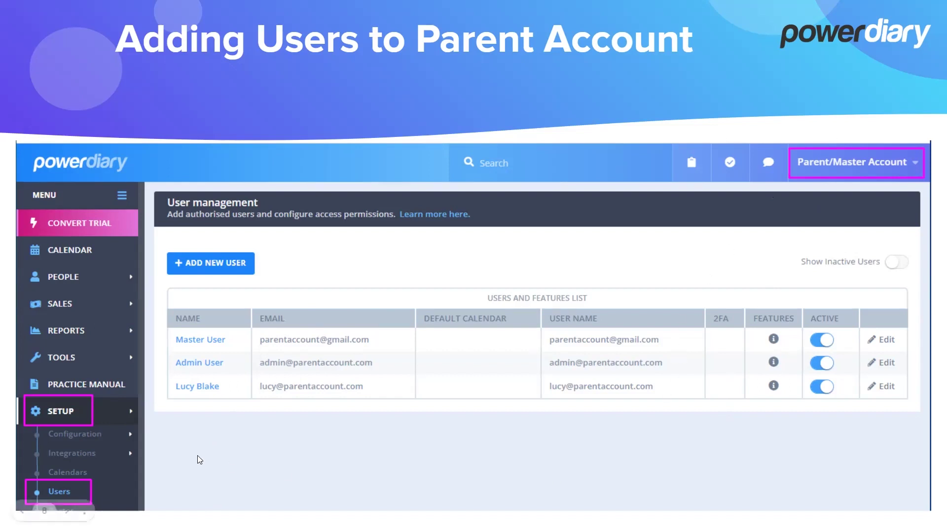
{"action": "left_click", "coordinate": [67, 511]}
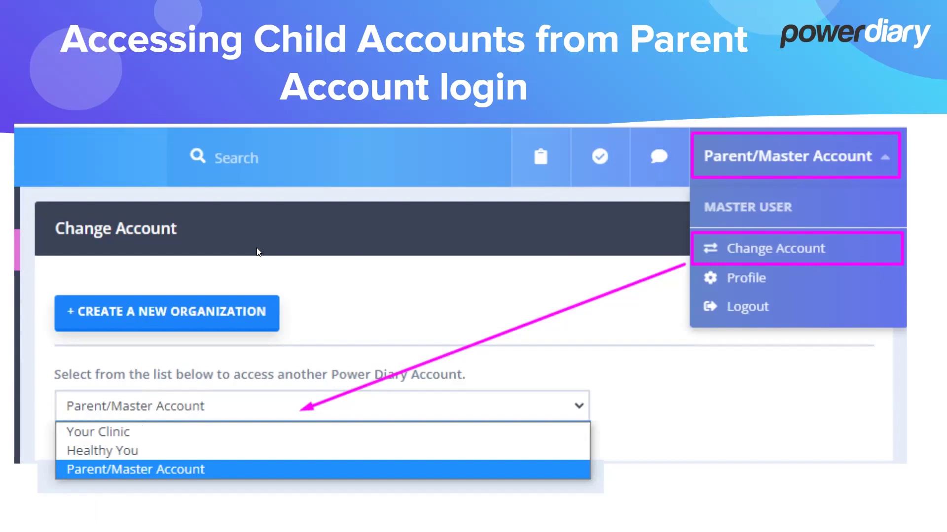
- Exit the slideshow and show the Parent/Master Account's weekly calendar in Power Diary
{"action": "key", "text": "Escape"}
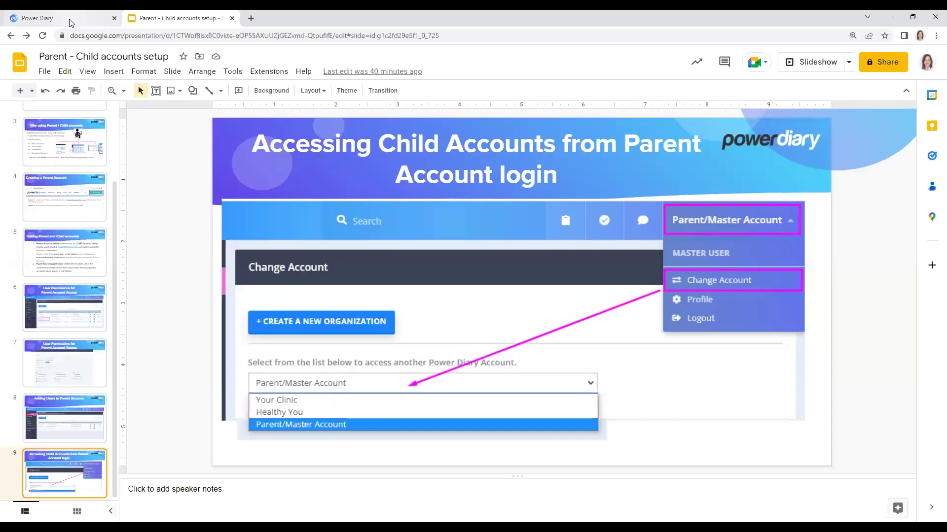
{"action": "left_click", "coordinate": [59, 18]}
{"action": "left_click", "coordinate": [43, 127]}
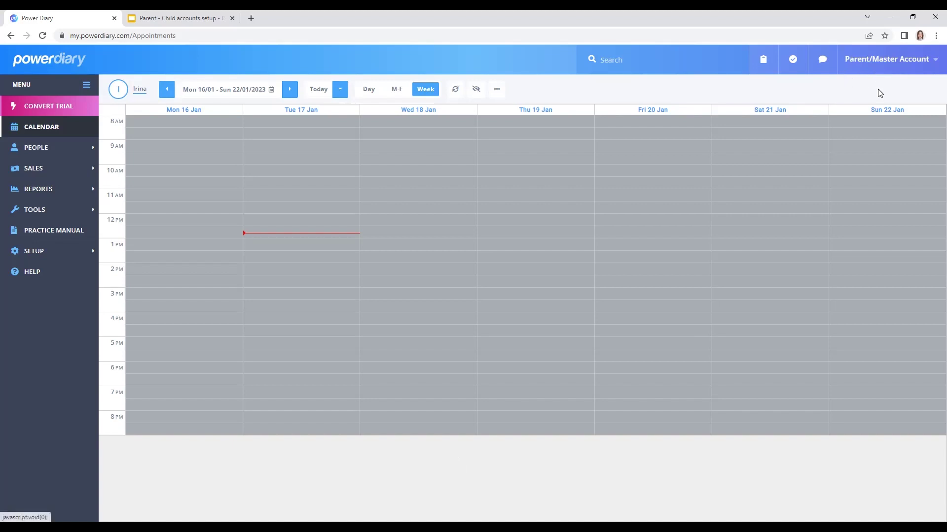
{"action": "left_click", "coordinate": [883, 62]}
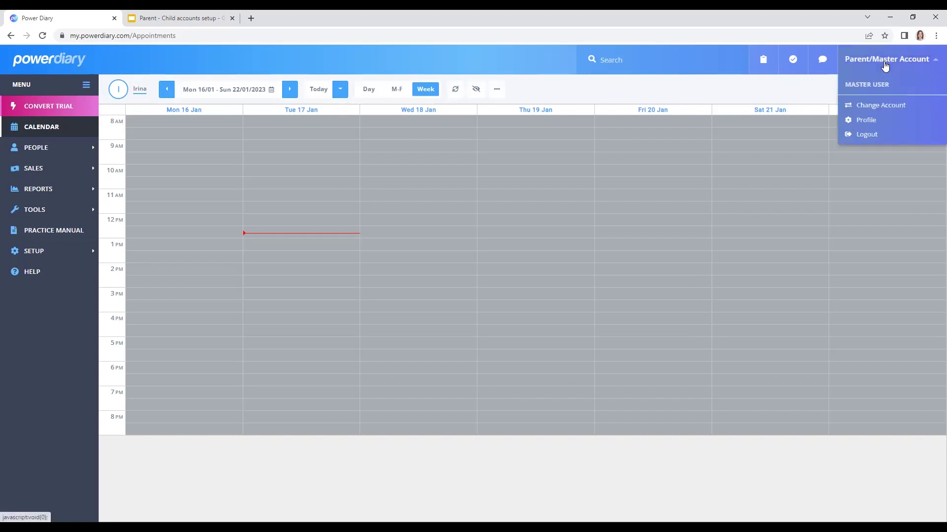
- Change the current account to the Healthy You clinic to view its day calendar
{"action": "left_click", "coordinate": [875, 108]}
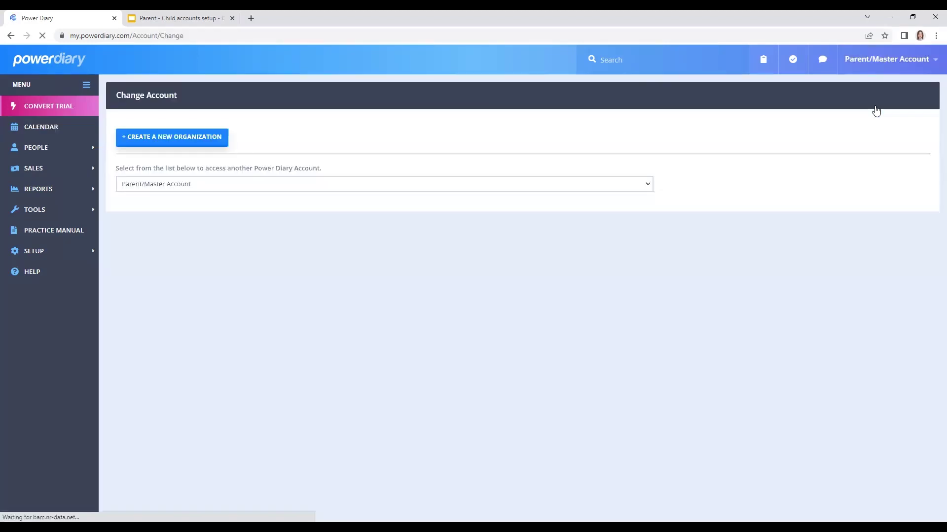
{"action": "left_click", "coordinate": [224, 189]}
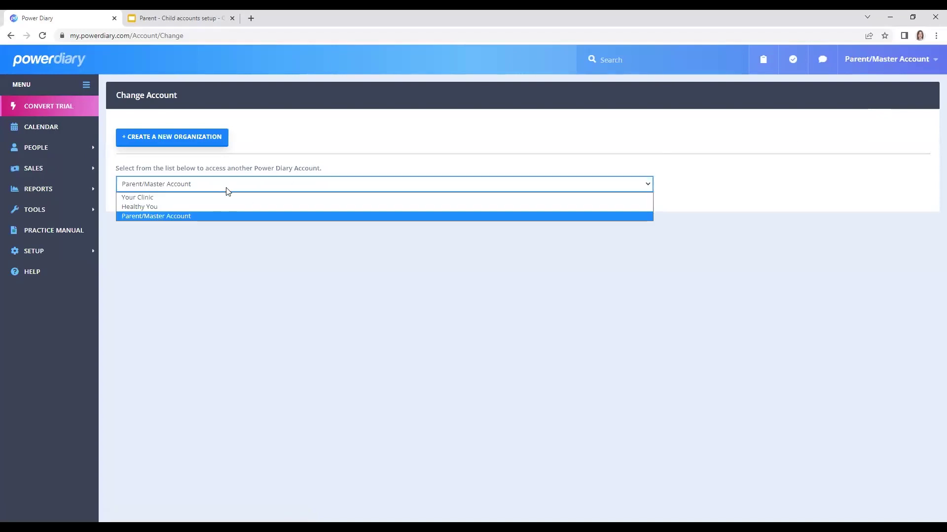
{"action": "left_click", "coordinate": [152, 207]}
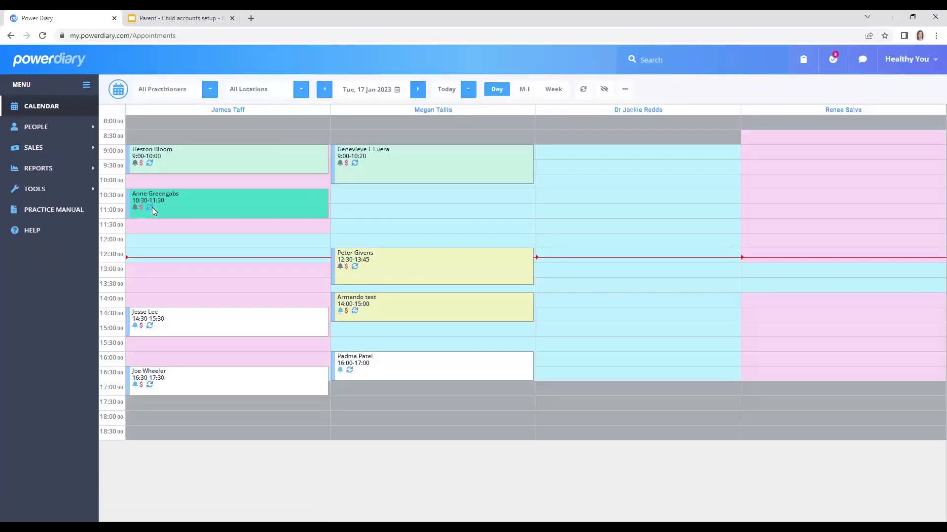
{"action": "left_click", "coordinate": [202, 206]}
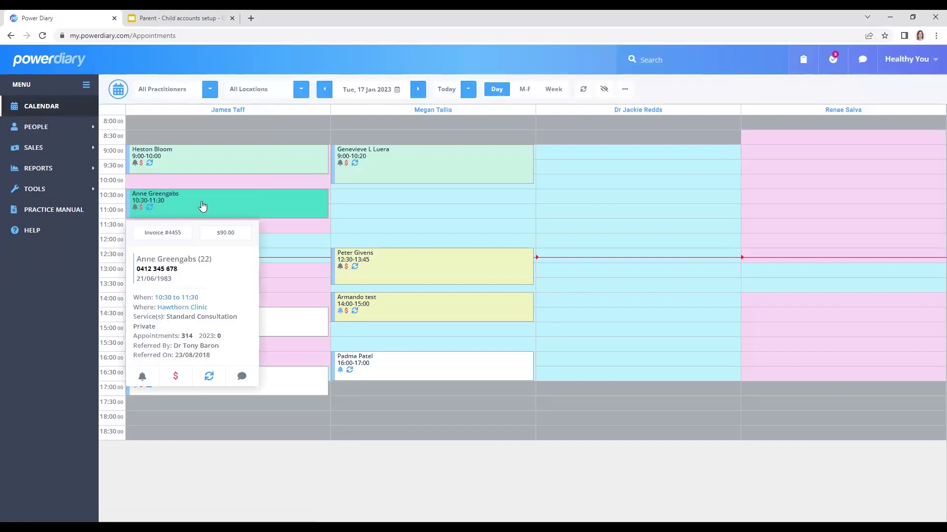
{"action": "left_click", "coordinate": [245, 120]}
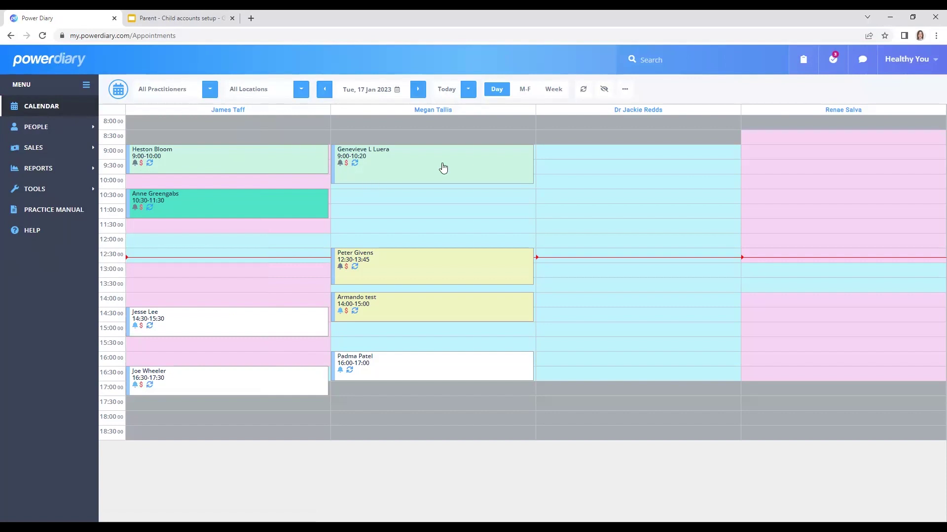
{"action": "left_click", "coordinate": [417, 91]}
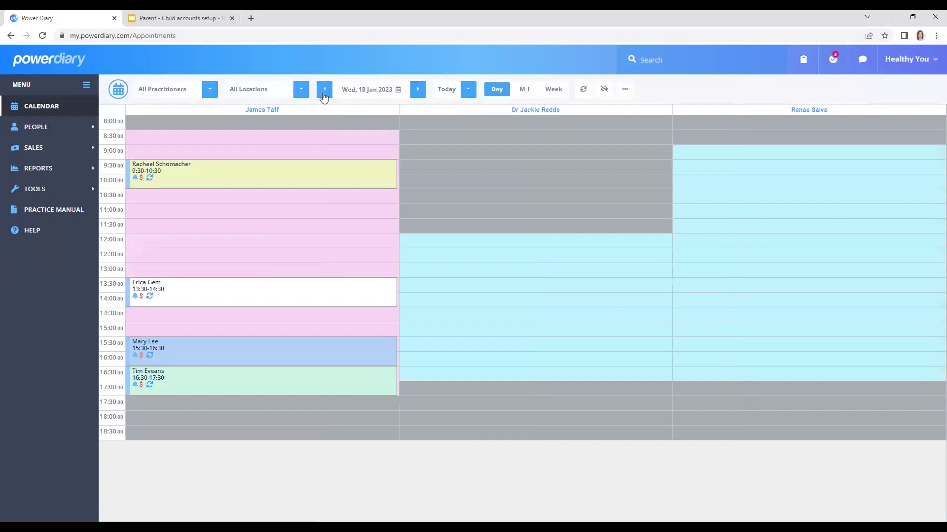
{"action": "left_click", "coordinate": [324, 91]}
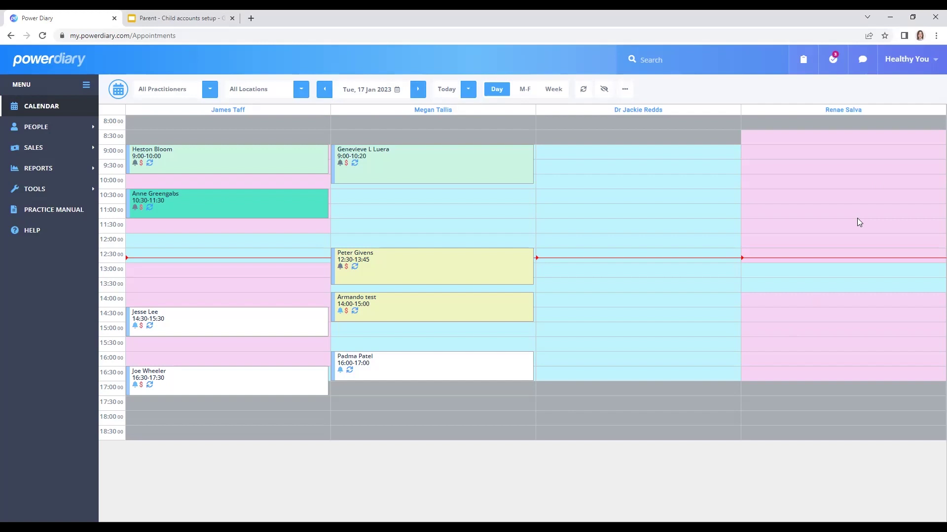
- Change the current account from Healthy You to Your Clinic
{"action": "left_click", "coordinate": [908, 65]}
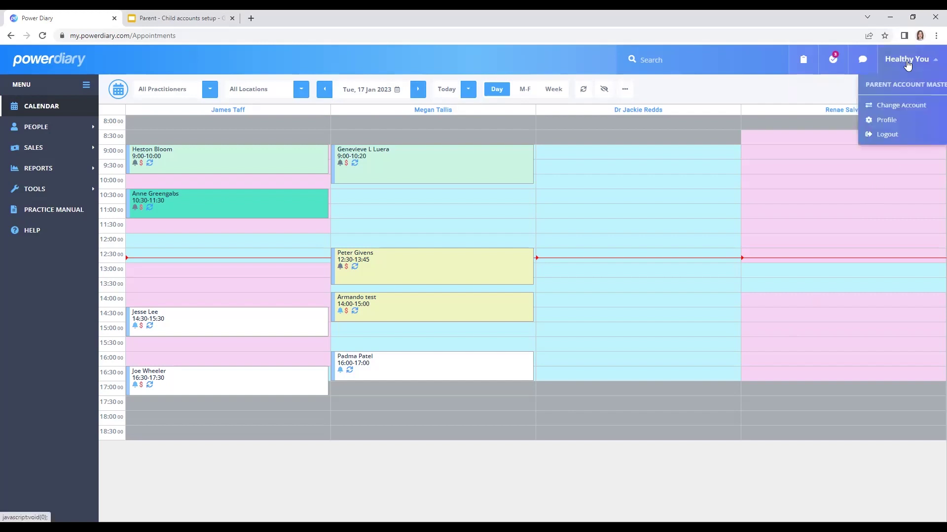
{"action": "left_click", "coordinate": [900, 109]}
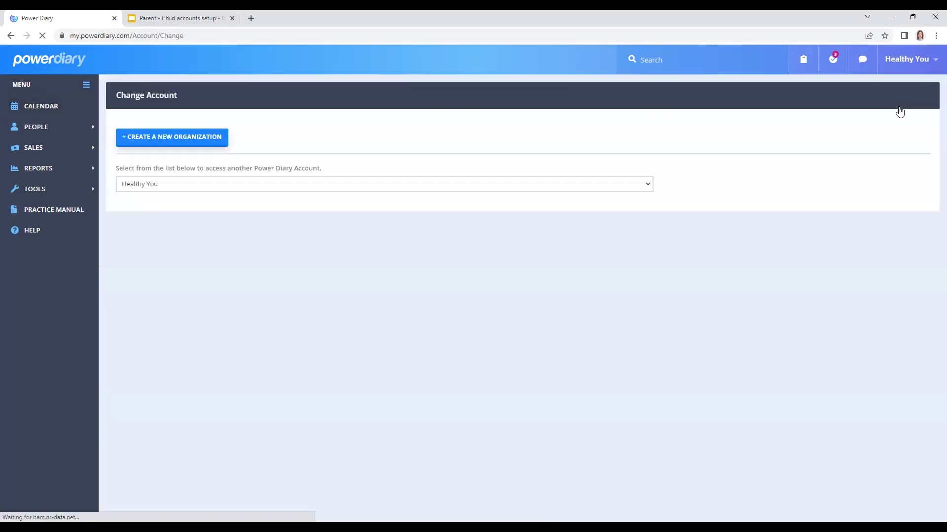
{"action": "left_click", "coordinate": [165, 188]}
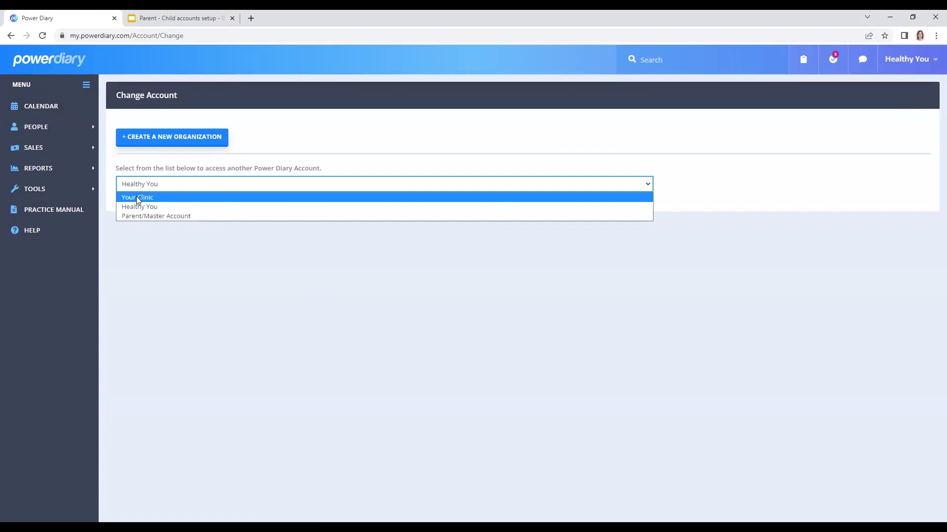
{"action": "left_click", "coordinate": [138, 197]}
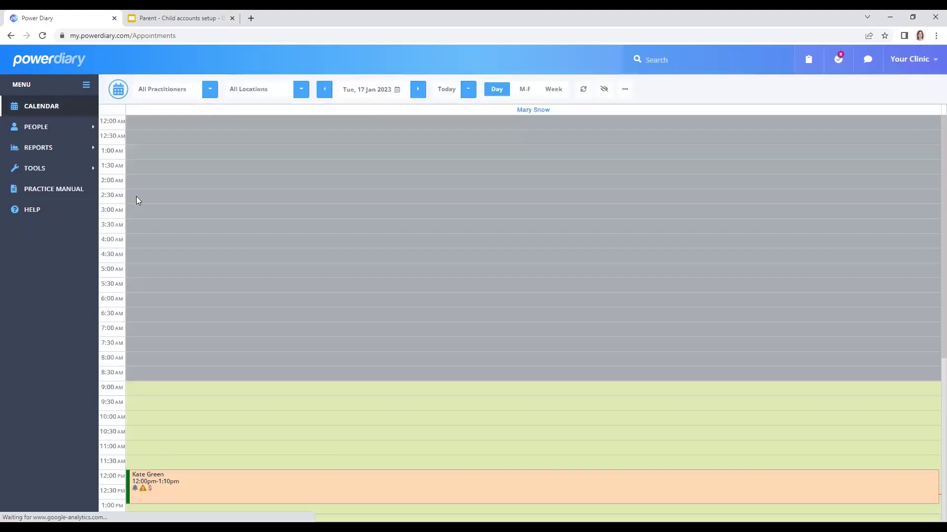
- Scroll the Your Clinic day view to the afternoon and open the 2pm appointment
{"action": "scroll", "coordinate": [235, 193], "scroll_direction": "down", "scroll_amount": 1}
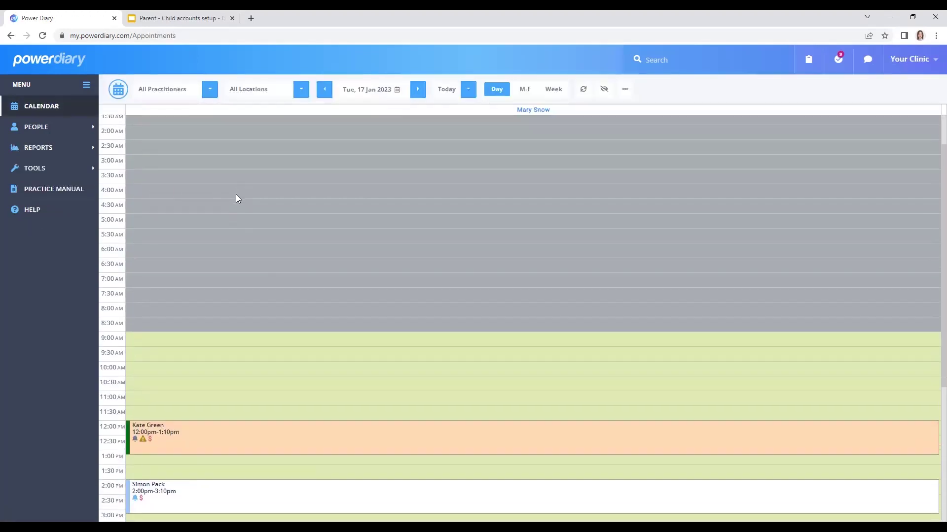
{"action": "scroll", "coordinate": [236, 195], "scroll_direction": "down", "scroll_amount": 3}
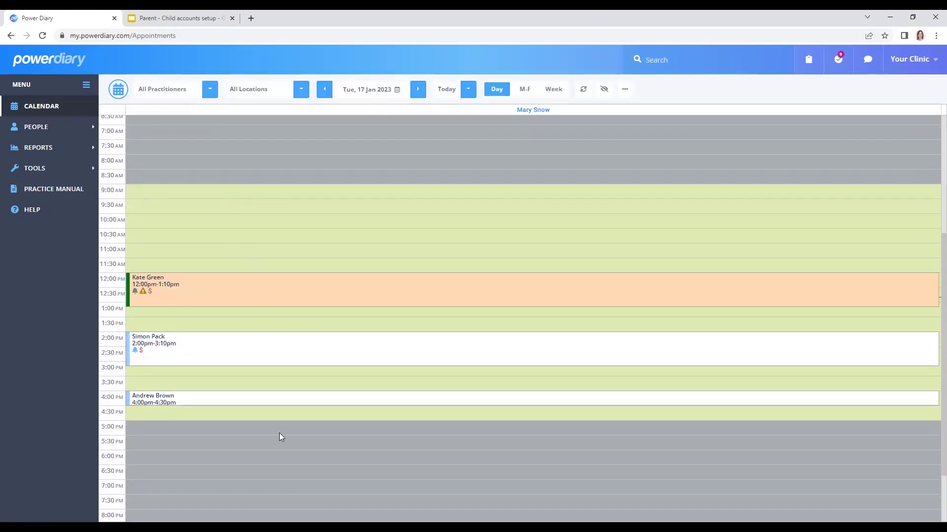
{"action": "scroll", "coordinate": [311, 393], "scroll_direction": "down", "scroll_amount": 1}
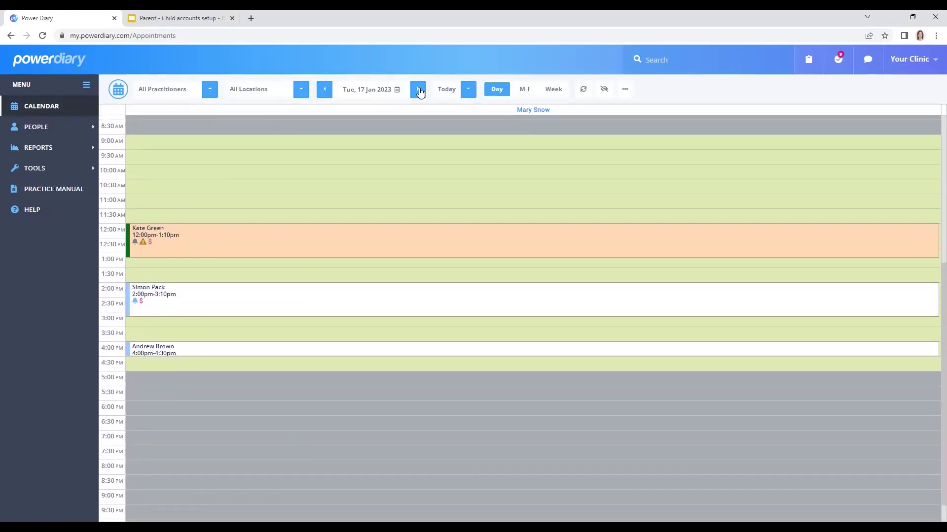
{"action": "left_click", "coordinate": [178, 306]}
- Set the 2pm appointment's status to Arrived and save it
{"action": "left_click", "coordinate": [883, 232]}
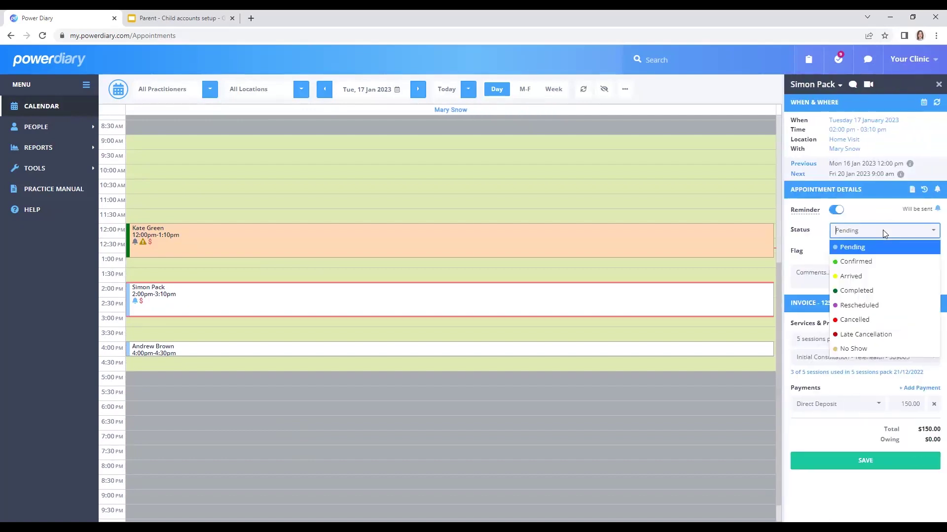
{"action": "left_click", "coordinate": [858, 276]}
{"action": "left_click", "coordinate": [835, 461]}
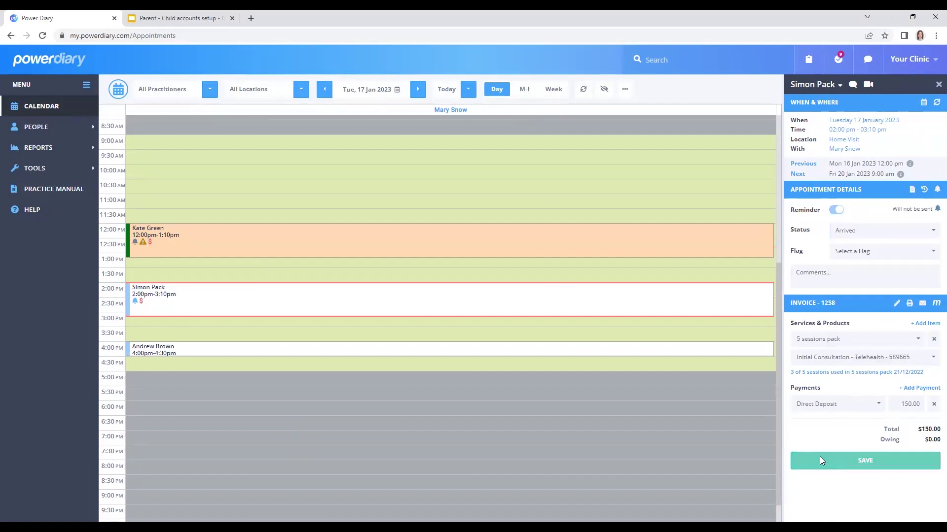
- Invoice the 4pm appointment for Initial Consultation - 23456, paid in cash
{"action": "left_click", "coordinate": [243, 354]}
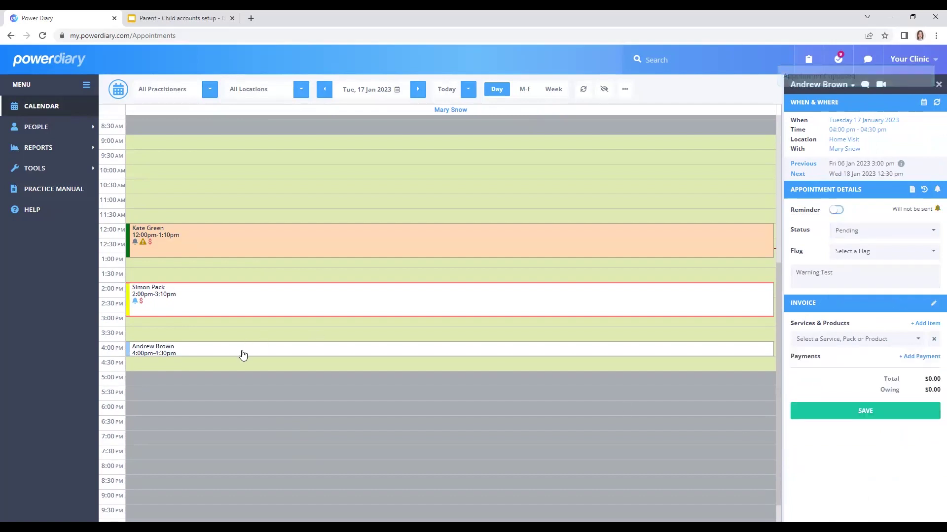
{"action": "left_click", "coordinate": [834, 339]}
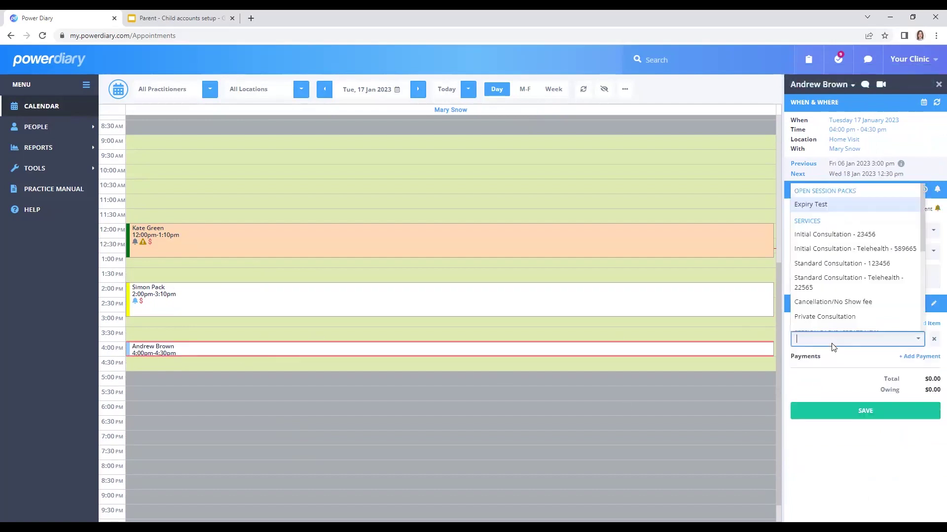
{"action": "left_click", "coordinate": [822, 241]}
{"action": "left_click", "coordinate": [852, 407]}
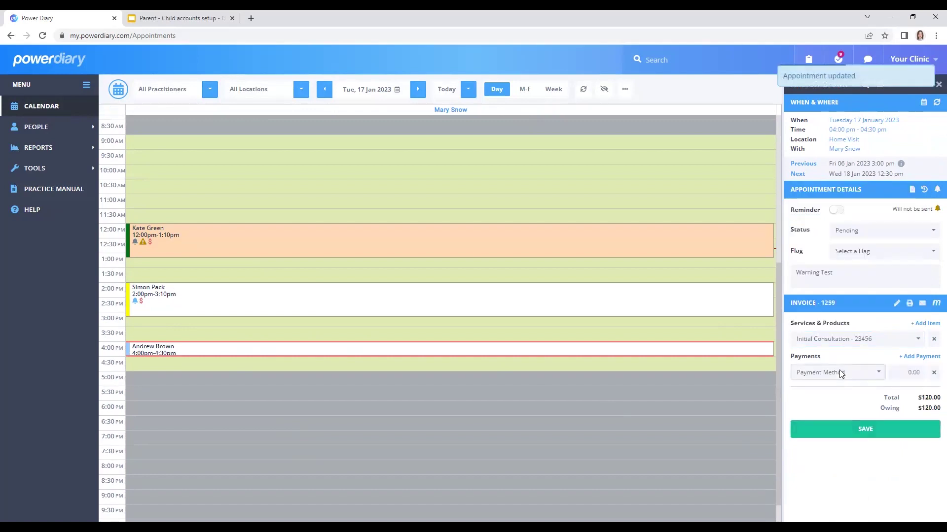
{"action": "left_click", "coordinate": [841, 374]}
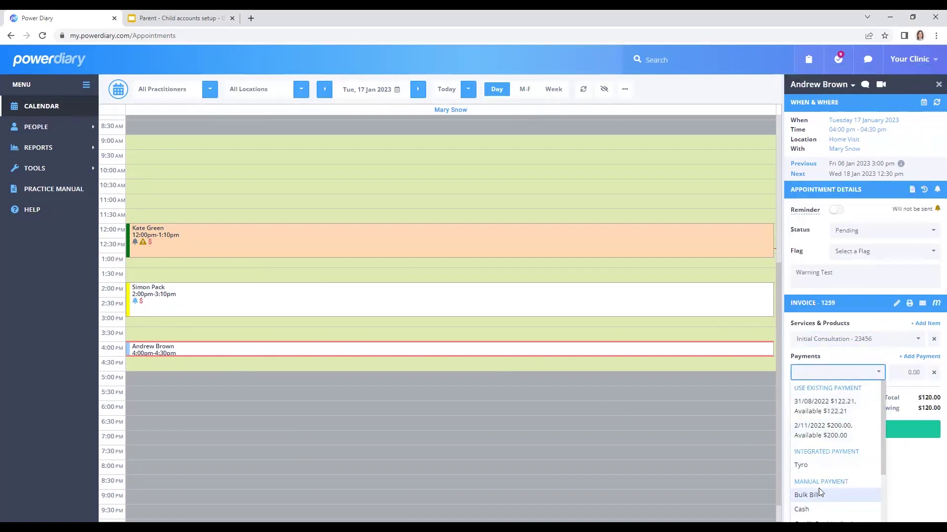
{"action": "left_click", "coordinate": [808, 510]}
{"action": "left_click", "coordinate": [857, 430]}
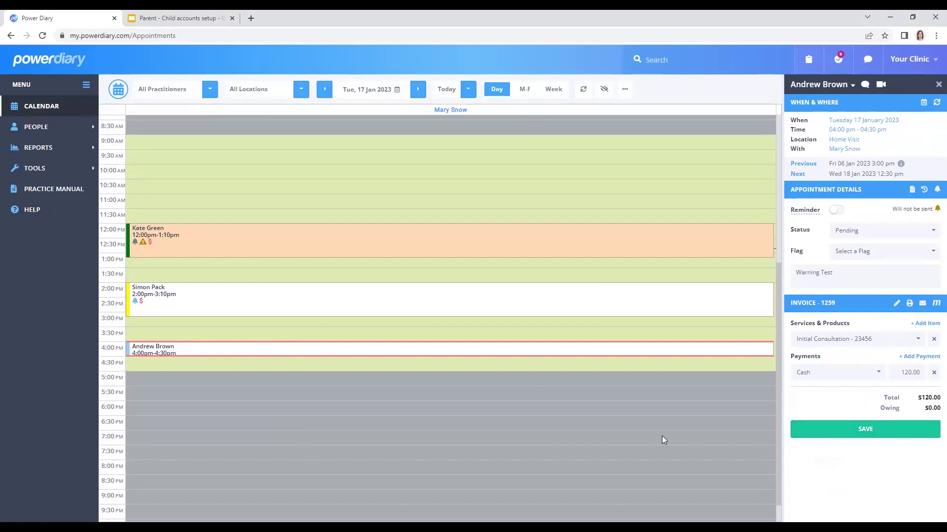
{"action": "left_click", "coordinate": [934, 86]}
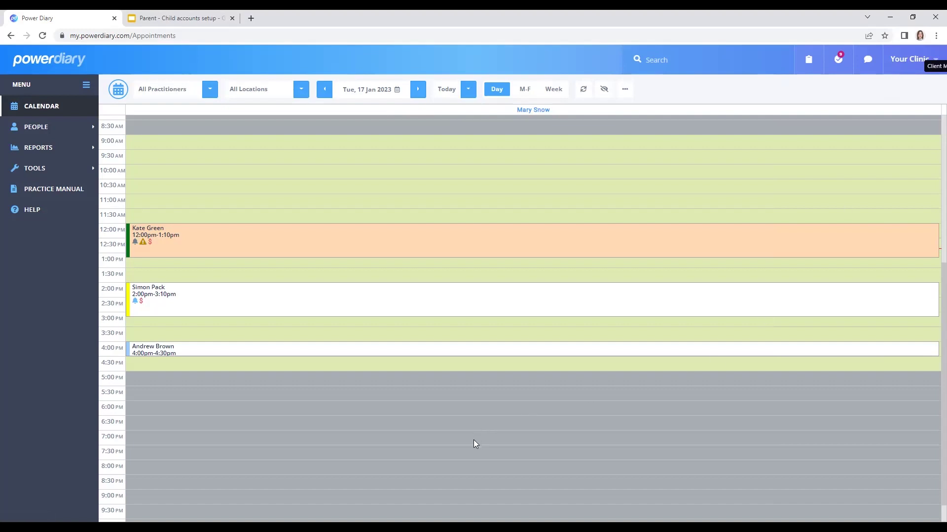
- Use Change Account to switch to the Parent/Master Account, showing its empty 16–22 January 2023 week
{"action": "left_click", "coordinate": [908, 69]}
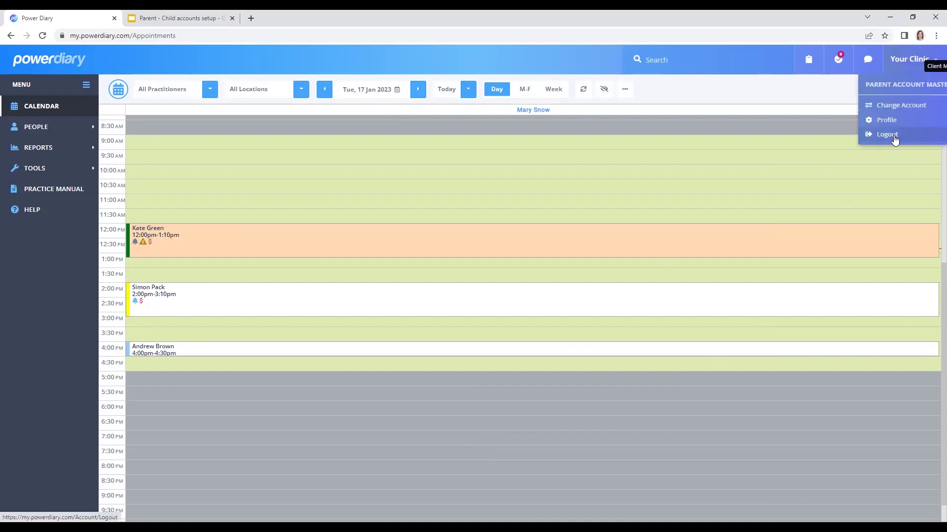
{"action": "left_click", "coordinate": [896, 107]}
{"action": "left_click", "coordinate": [192, 186]}
{"action": "left_click", "coordinate": [166, 217]}
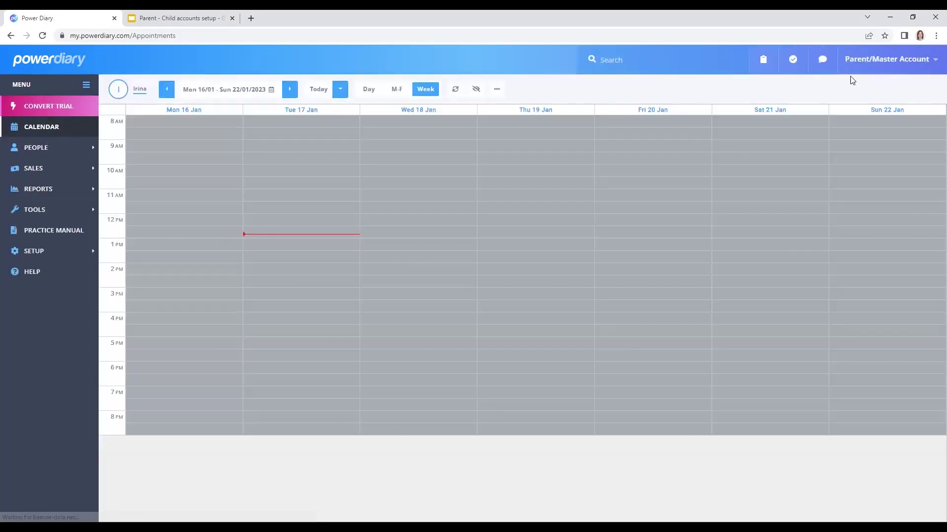
{"action": "left_click", "coordinate": [870, 70]}
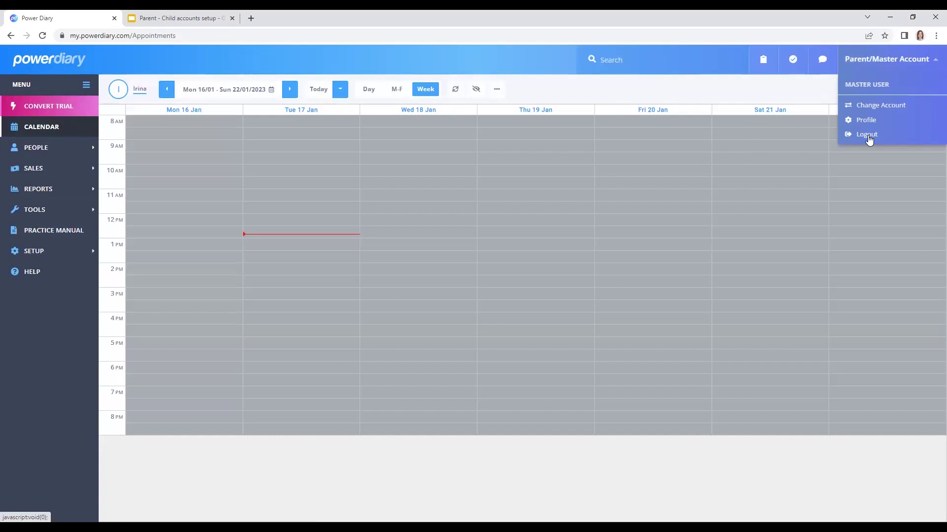